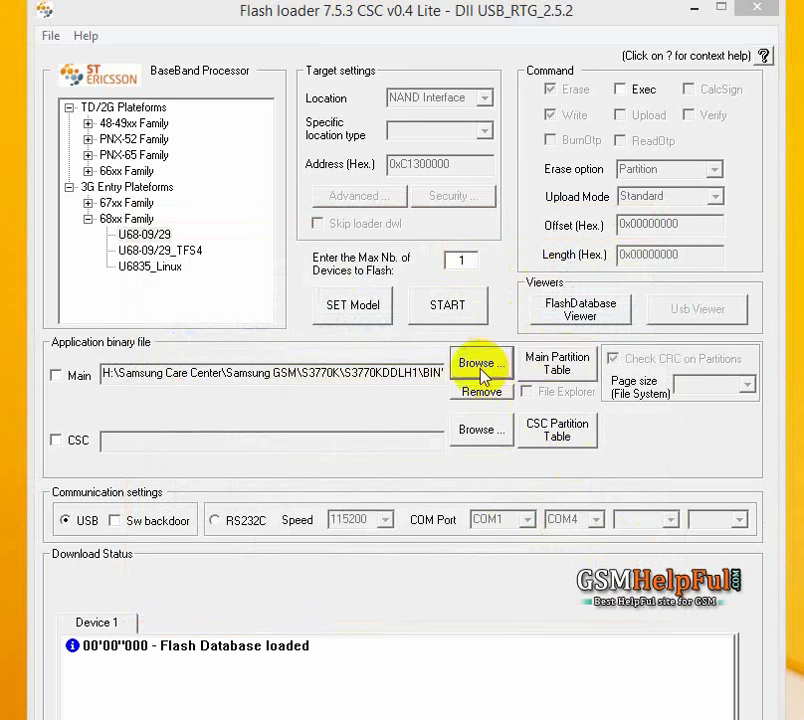
Step: Load S3770KDDLH1.ptt from the firmware's BIN folder as the main application binary file
{"action": "left_click", "coordinate": [480, 363]}
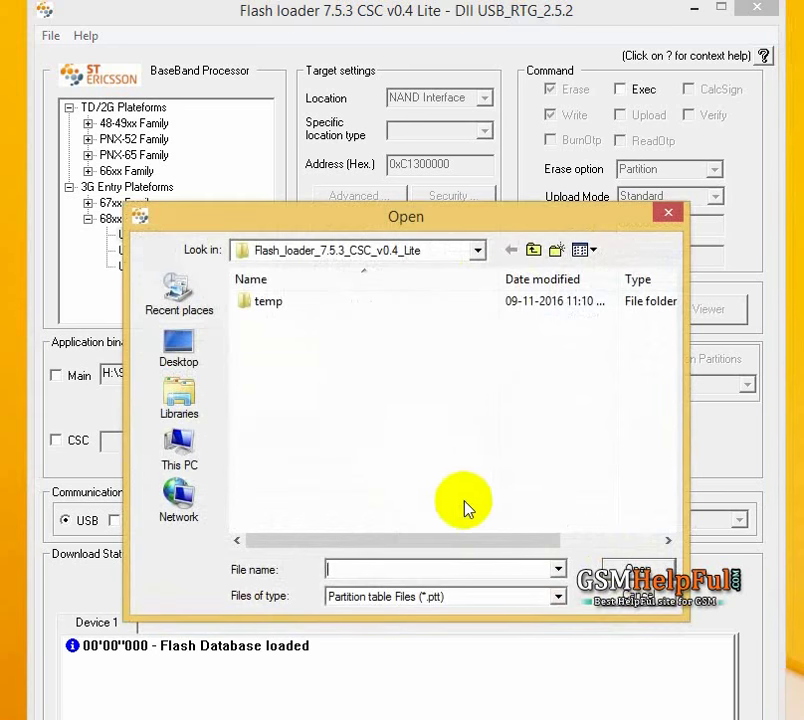
{"action": "left_click", "coordinate": [533, 249]}
{"action": "left_click", "coordinate": [288, 305]}
{"action": "double_click", "coordinate": [288, 305]}
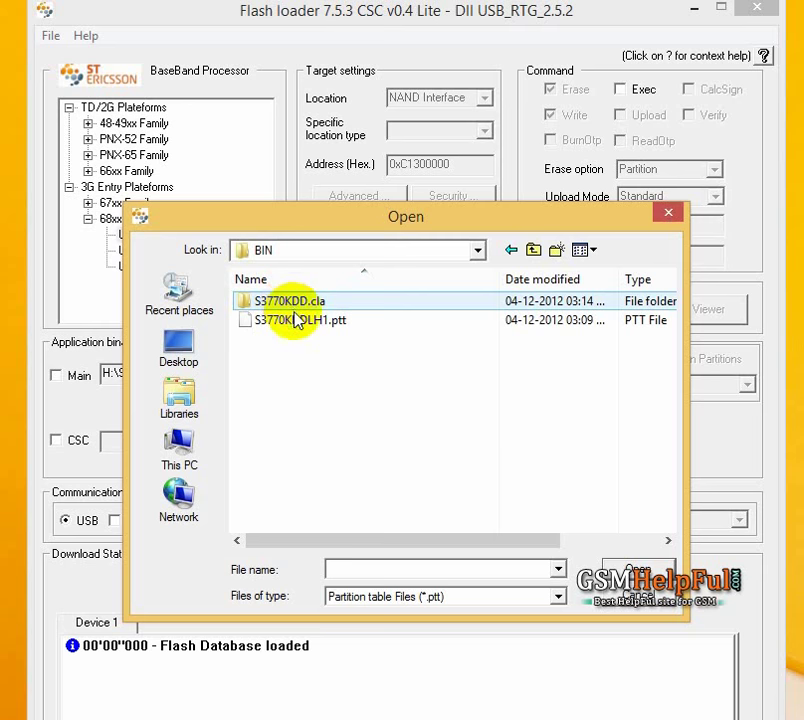
{"action": "left_click", "coordinate": [328, 322]}
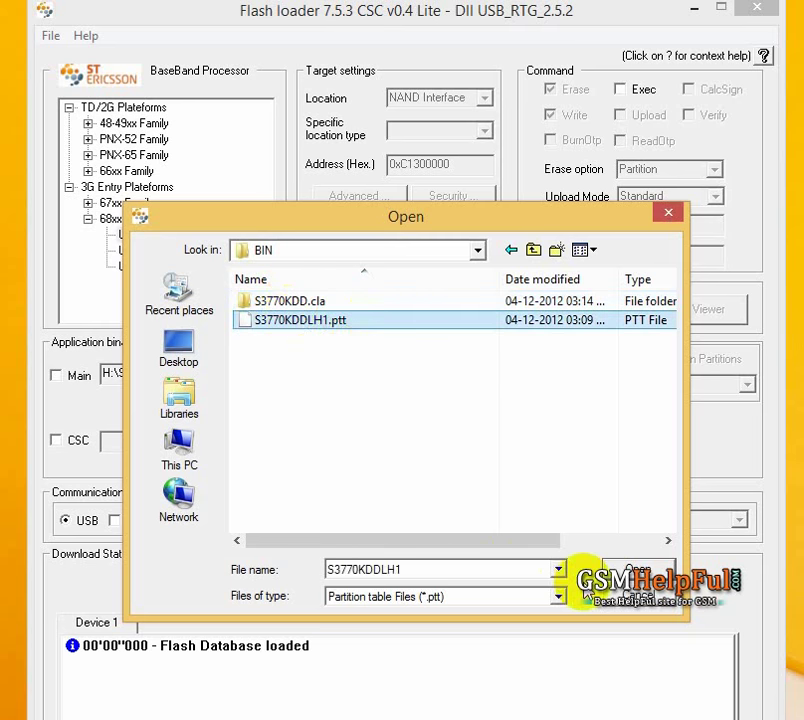
{"action": "left_click", "coordinate": [617, 564]}
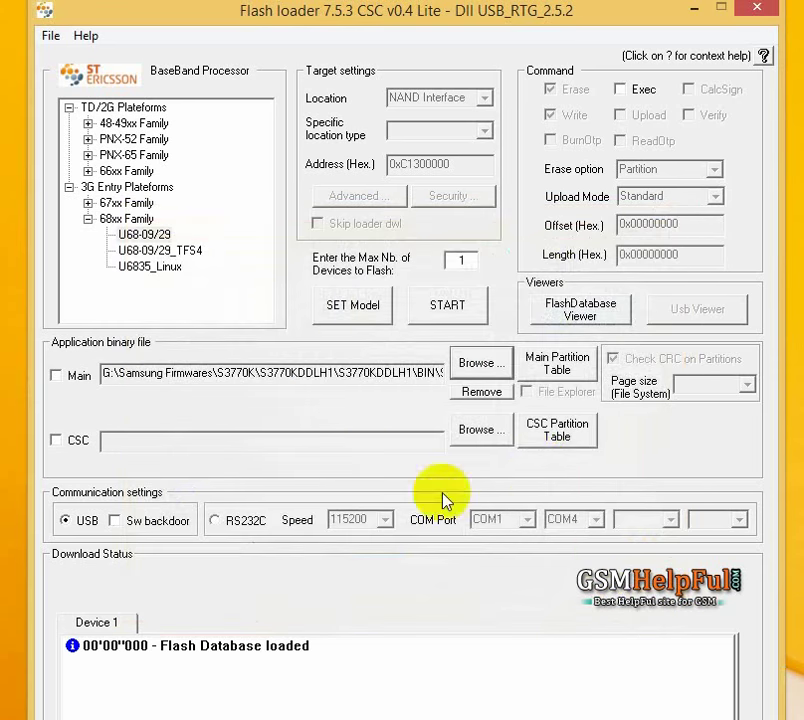
Step: Load S3770KODDLH1.ptt from the firmware's CSC folder as the CSC partition table and accept it
{"action": "left_click", "coordinate": [556, 434]}
{"action": "left_click", "coordinate": [590, 633]}
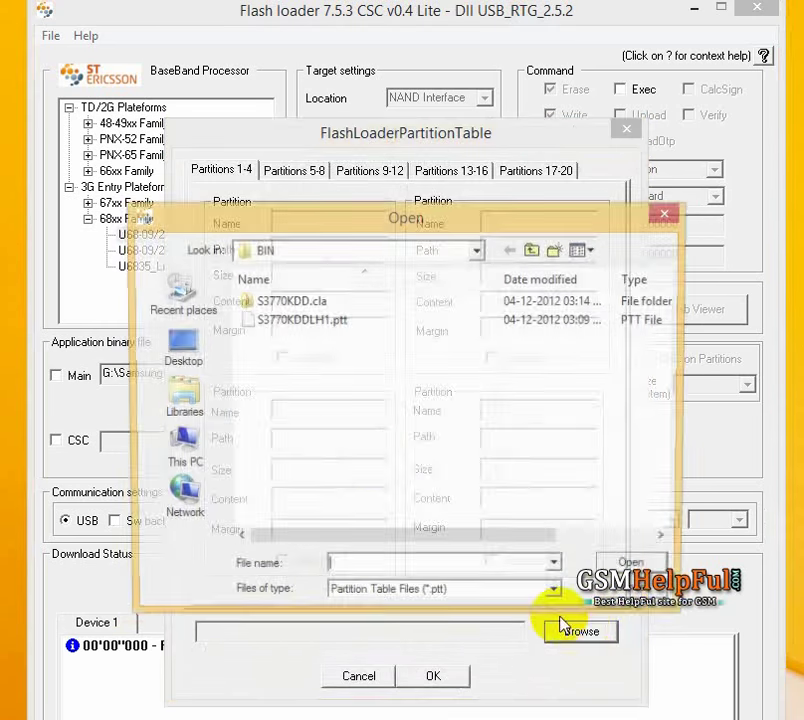
{"action": "left_click", "coordinate": [533, 250]}
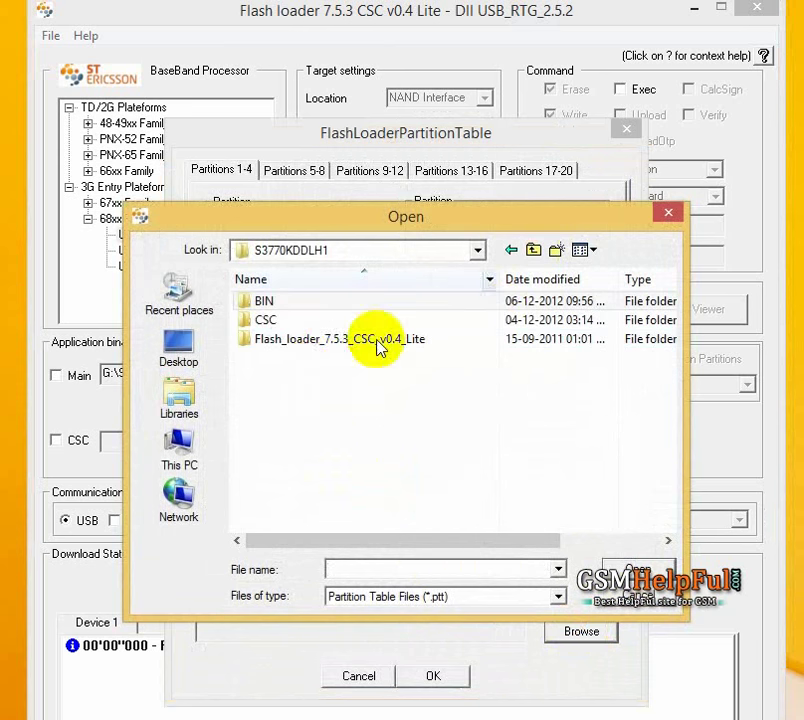
{"action": "double_click", "coordinate": [292, 322]}
{"action": "left_click", "coordinate": [293, 303]}
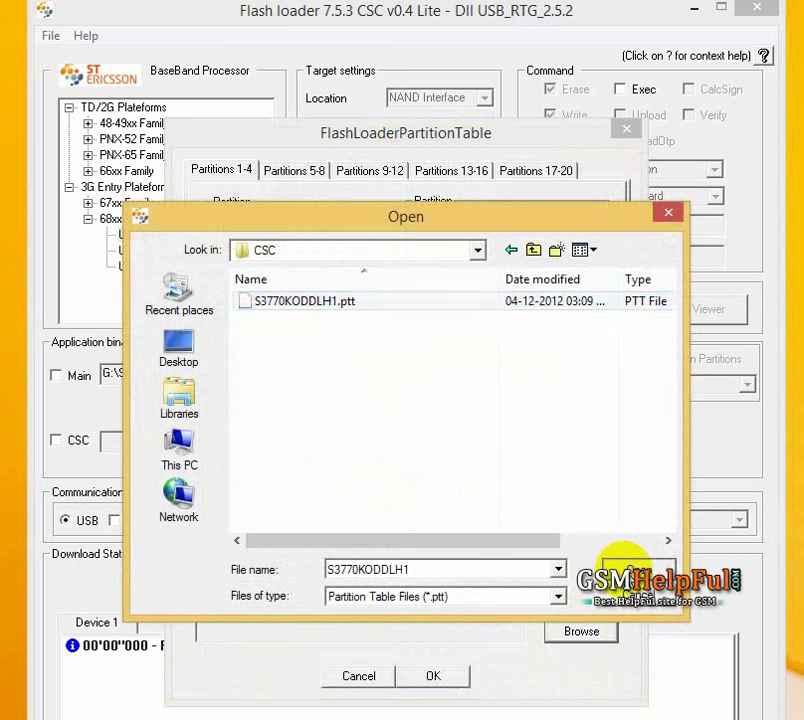
{"action": "left_click", "coordinate": [622, 568]}
{"action": "key", "text": "Return"}
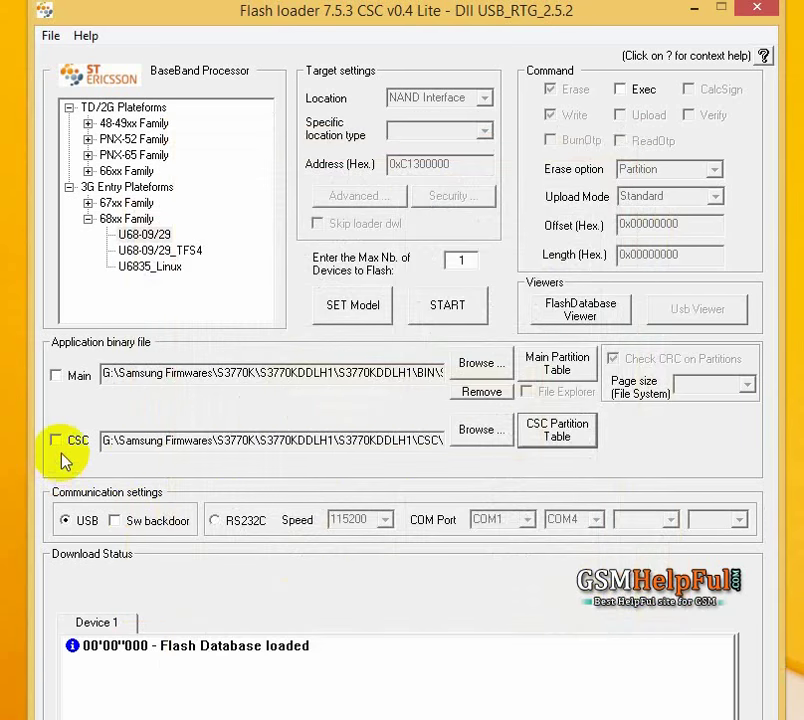
Step: Enable both the Main and CSC binary files and try to start flashing
{"action": "left_click", "coordinate": [56, 440]}
{"action": "left_click", "coordinate": [56, 375]}
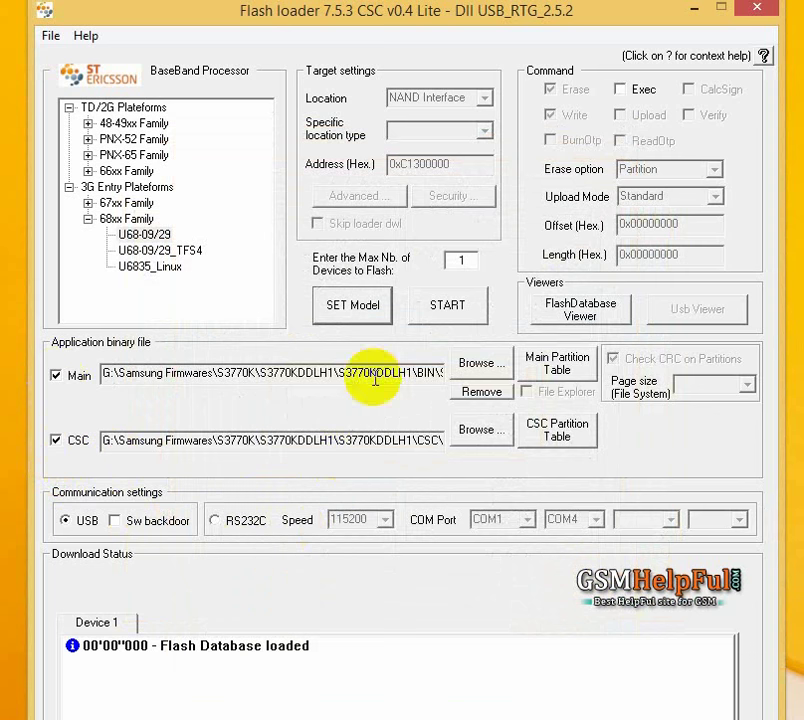
{"action": "left_click", "coordinate": [450, 308]}
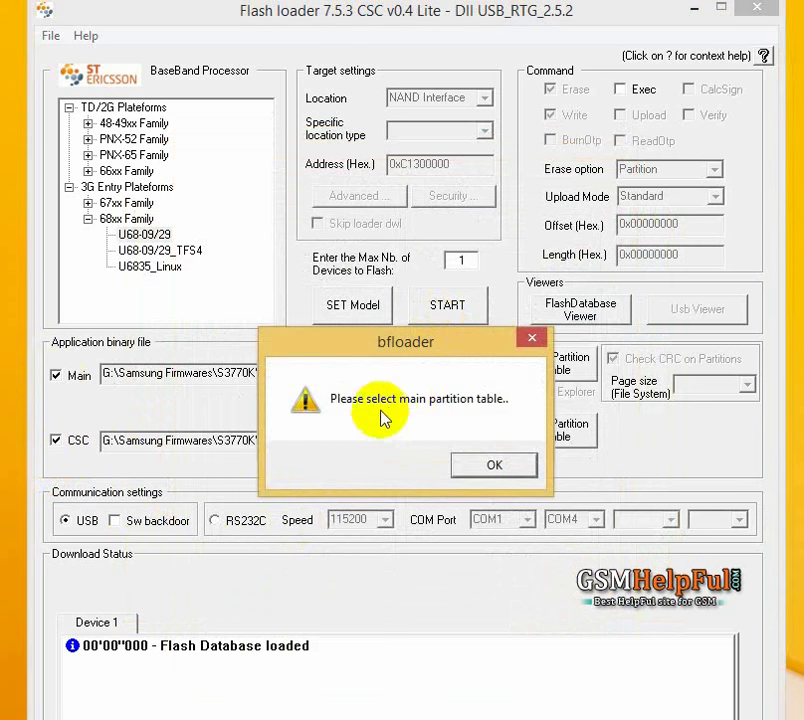
{"action": "left_click", "coordinate": [490, 468]}
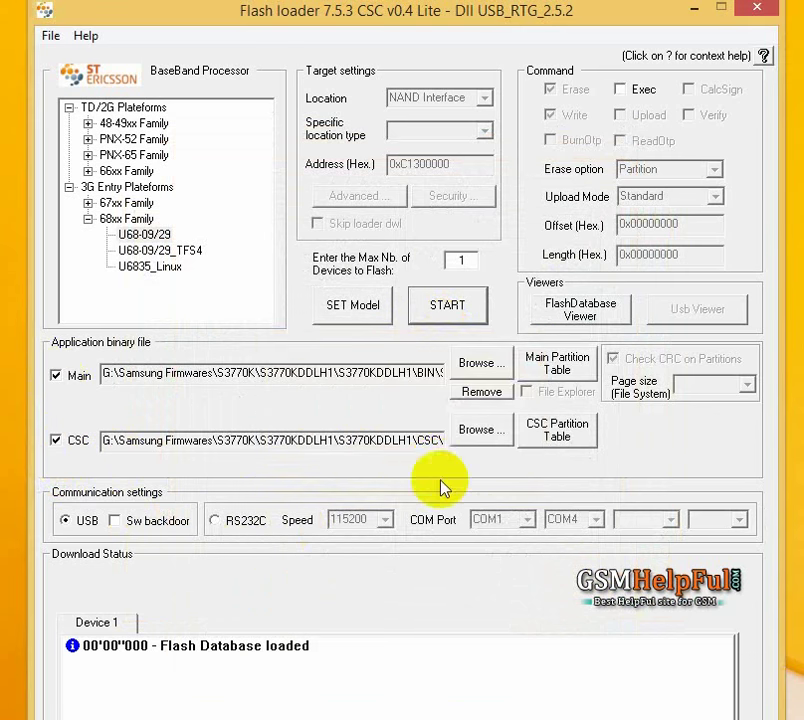
Step: Include partitions a, b, c and d in the main partition table
{"action": "left_click", "coordinate": [556, 375]}
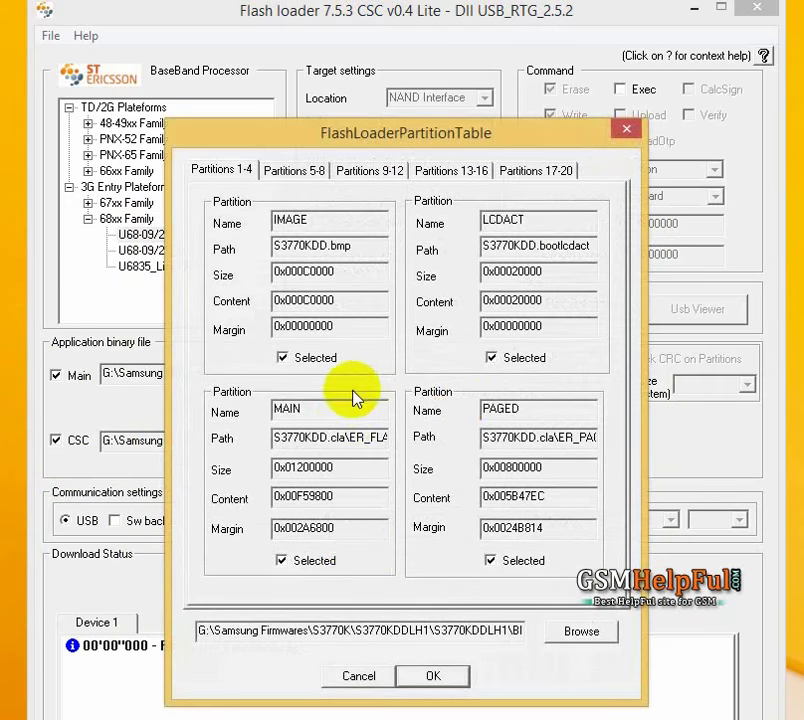
{"action": "left_click", "coordinate": [295, 170]}
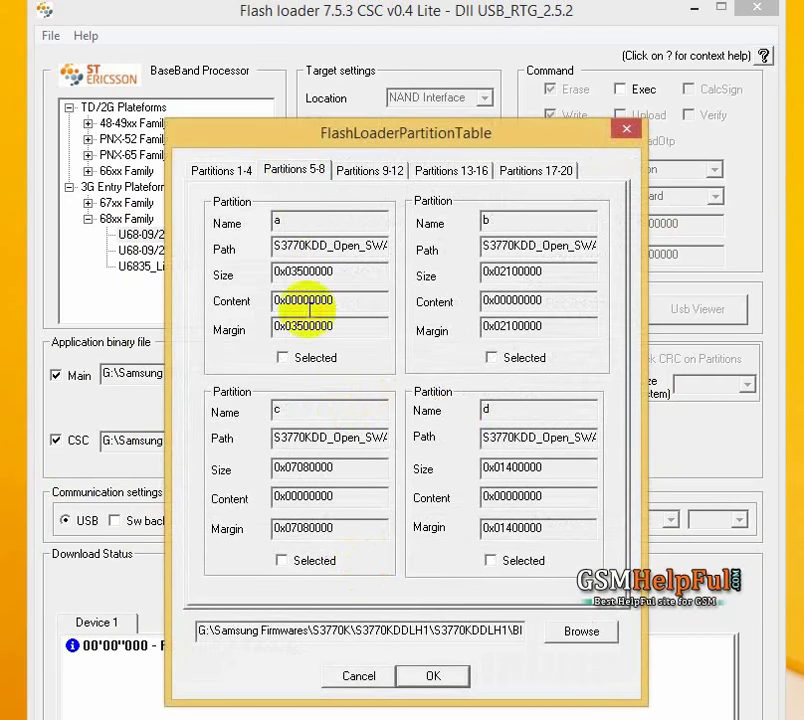
{"action": "left_click", "coordinate": [310, 357]}
{"action": "left_click", "coordinate": [507, 363]}
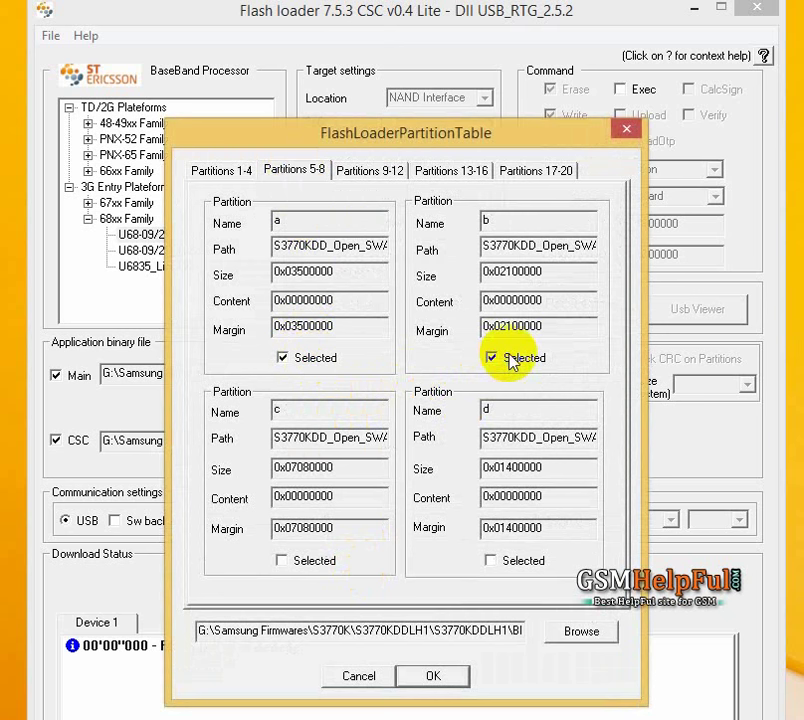
{"action": "left_click", "coordinate": [300, 562]}
{"action": "left_click", "coordinate": [492, 561]}
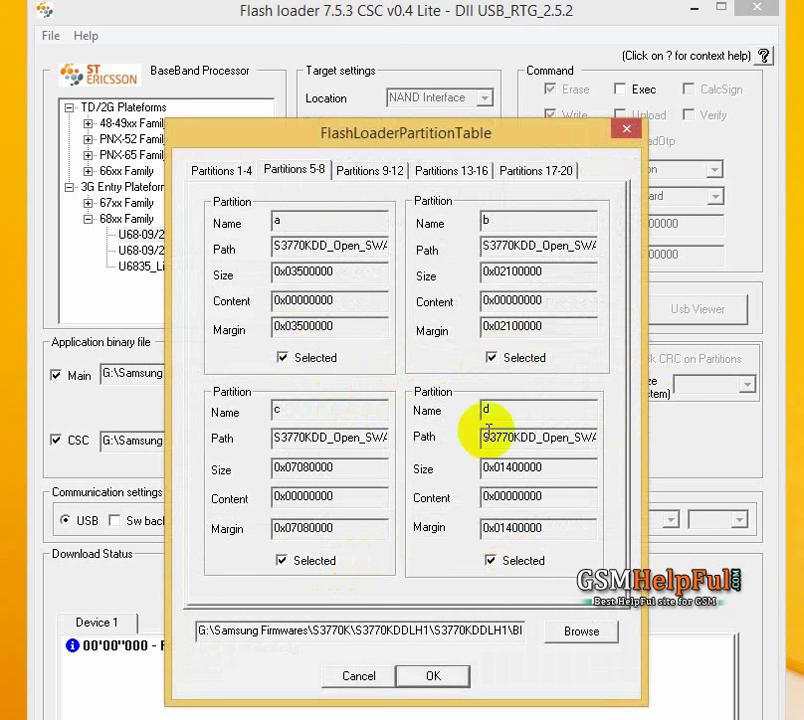
Step: Include the sysv and sysv_bk partitions in the main partition table and start flashing with the accepted table
{"action": "left_click", "coordinate": [368, 170]}
{"action": "left_click", "coordinate": [293, 360]}
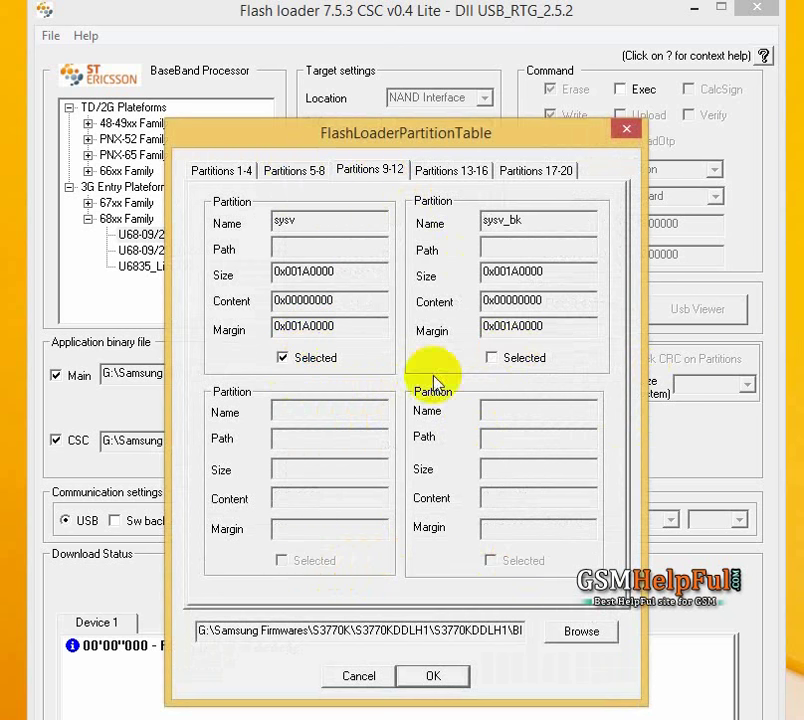
{"action": "left_click", "coordinate": [512, 359]}
{"action": "left_click", "coordinate": [441, 172]}
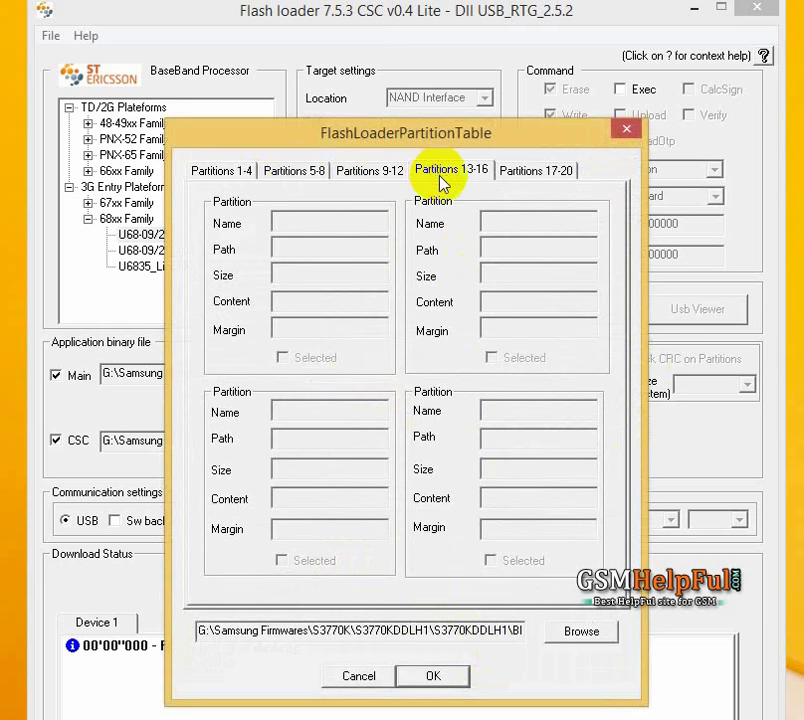
{"action": "left_click", "coordinate": [534, 175]}
{"action": "left_click", "coordinate": [210, 171]}
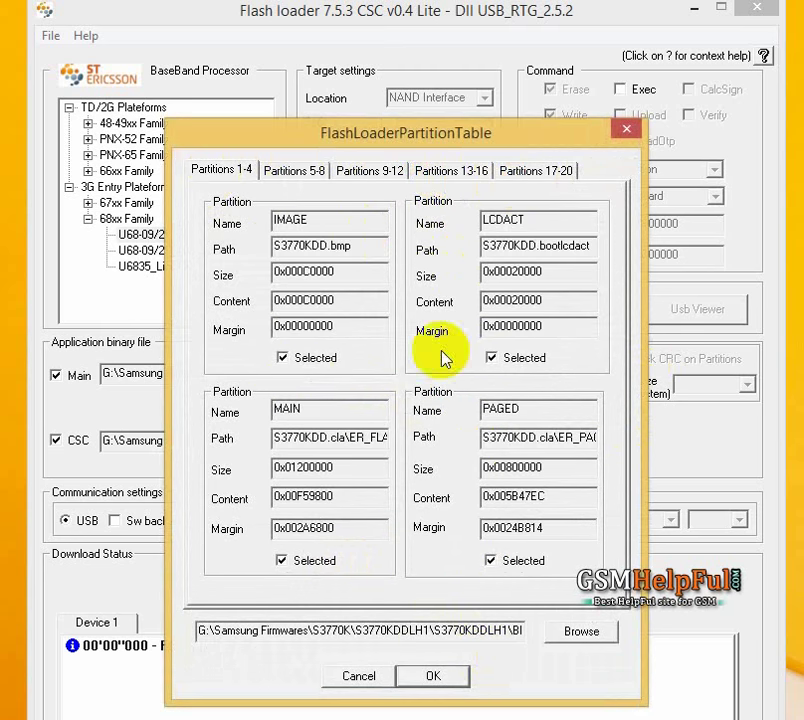
{"action": "left_click", "coordinate": [433, 678]}
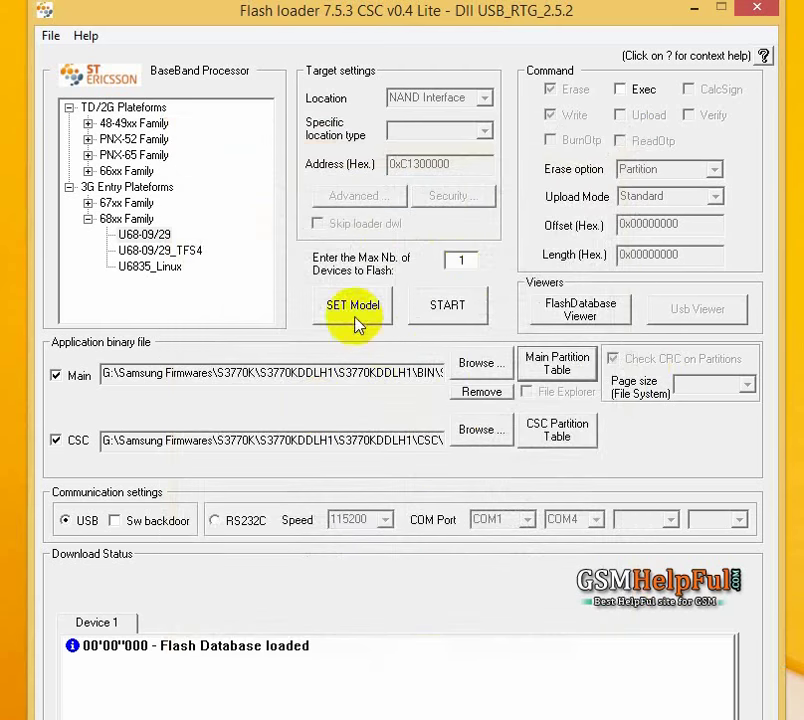
{"action": "left_click", "coordinate": [452, 306]}
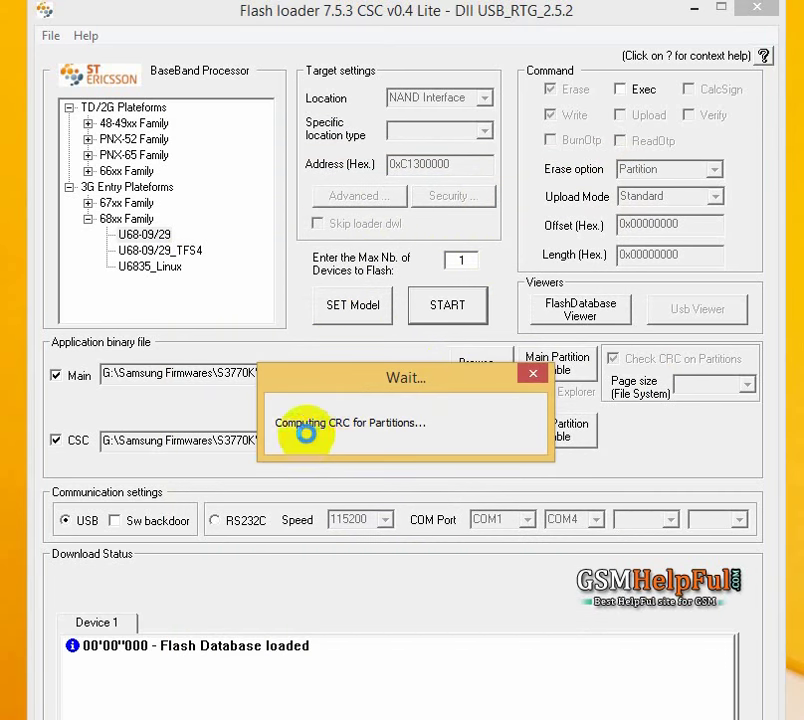